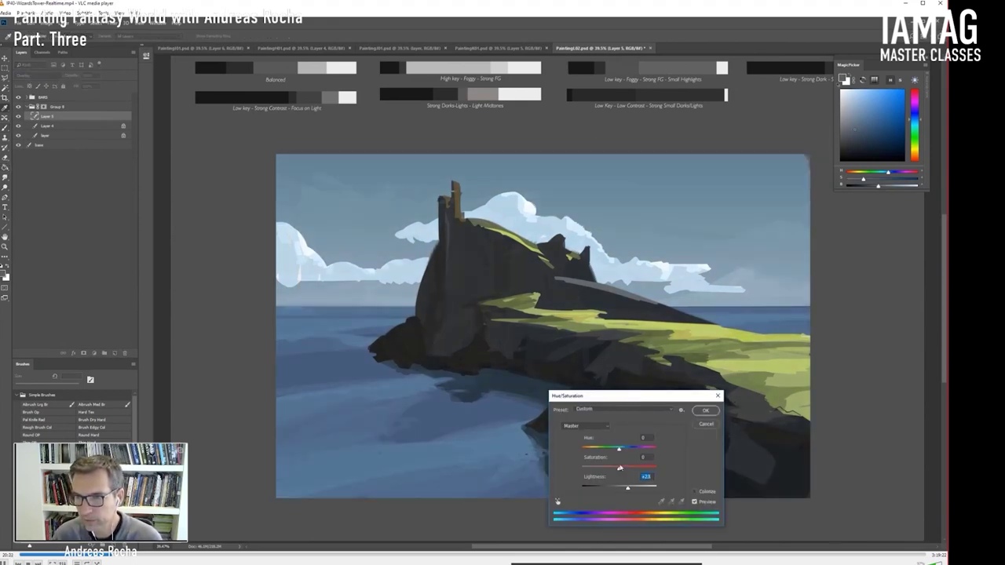
Step: Apply Hue/Saturation (Hue 5, Saturation +32, Lightness +22) to the grass and merge it into Layer 4
{"action": "left_click_drag", "start_coordinate": [622, 470], "coordinate": [612, 451]}
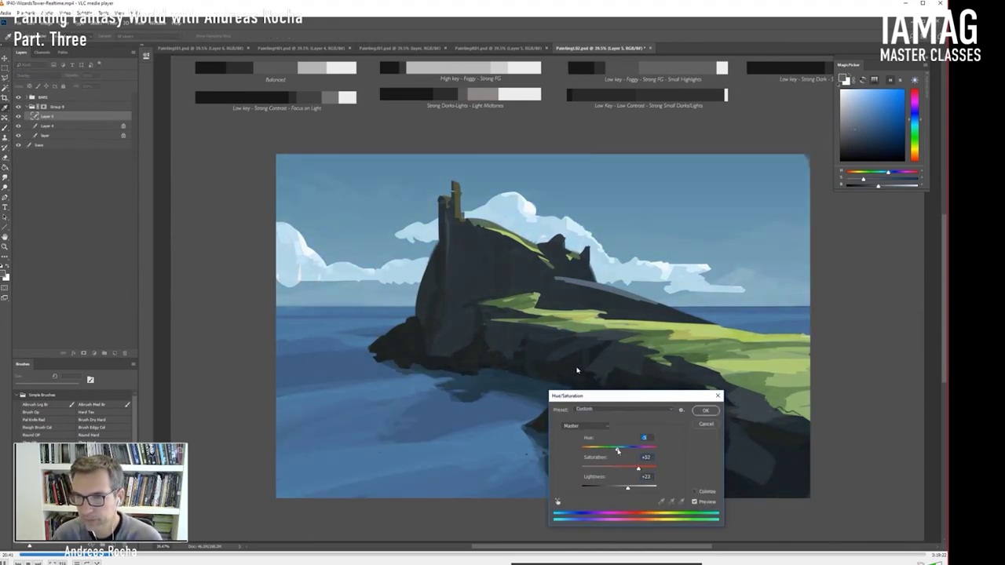
{"action": "key", "text": "Return"}
{"action": "key", "text": "ctrl+e"}
{"action": "left_click", "coordinate": [67, 118]}
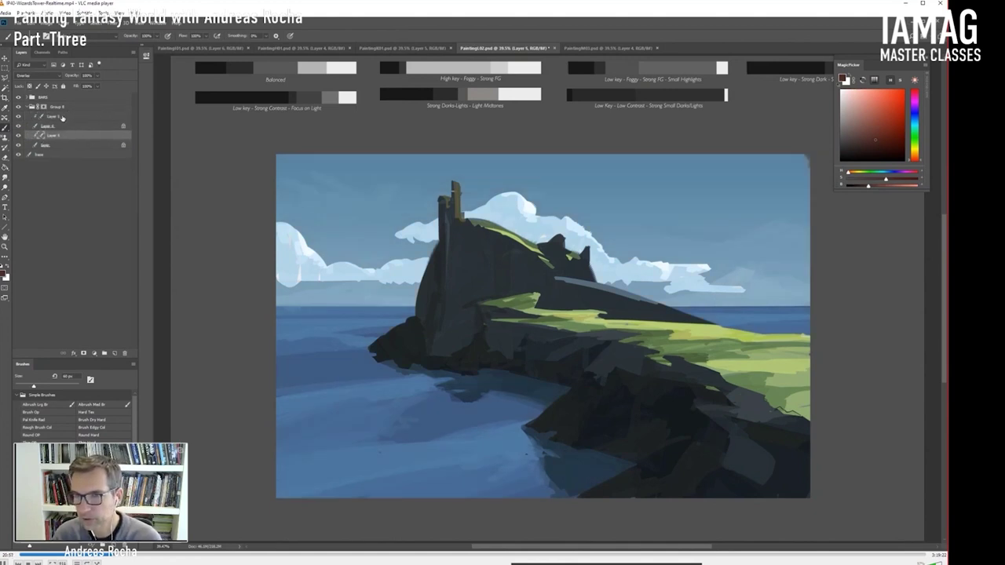
Step: Advance through the plateau grass brushwork and cliff detailing to the muted brown-grey stage
{"action": "key", "text": "ctrl+Right"}
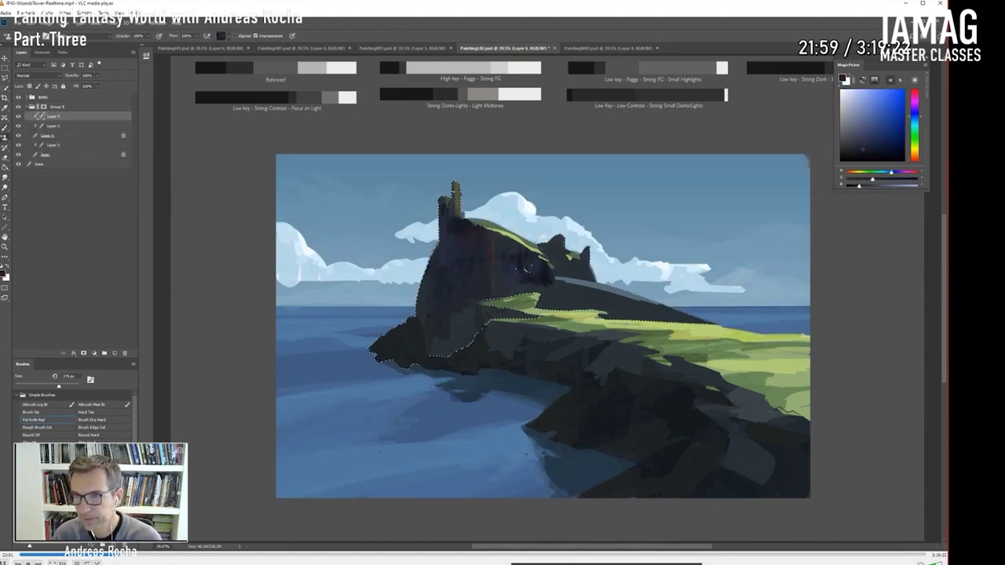
{"action": "key", "text": "ctrl+Right"}
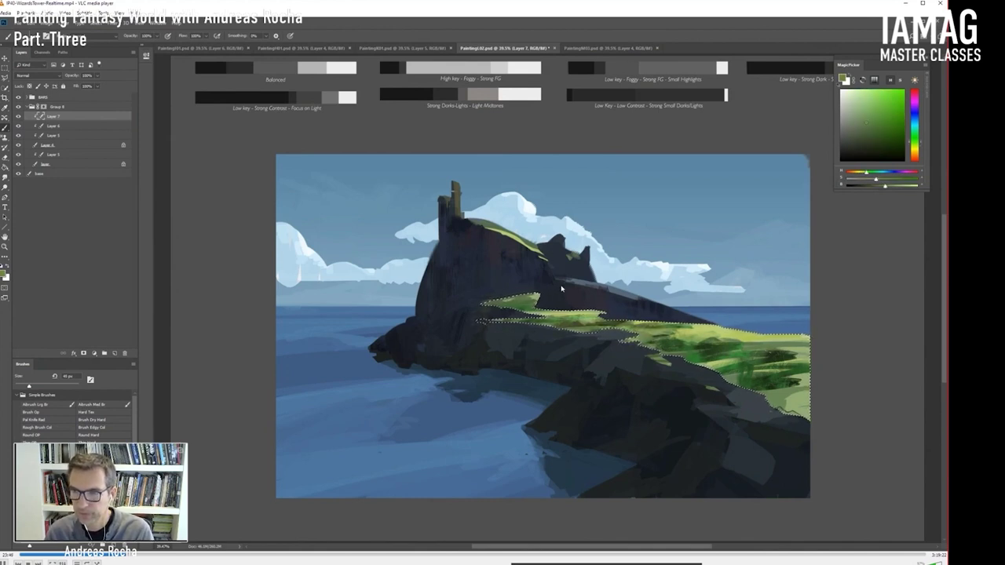
{"action": "key", "text": "ctrl+Right"}
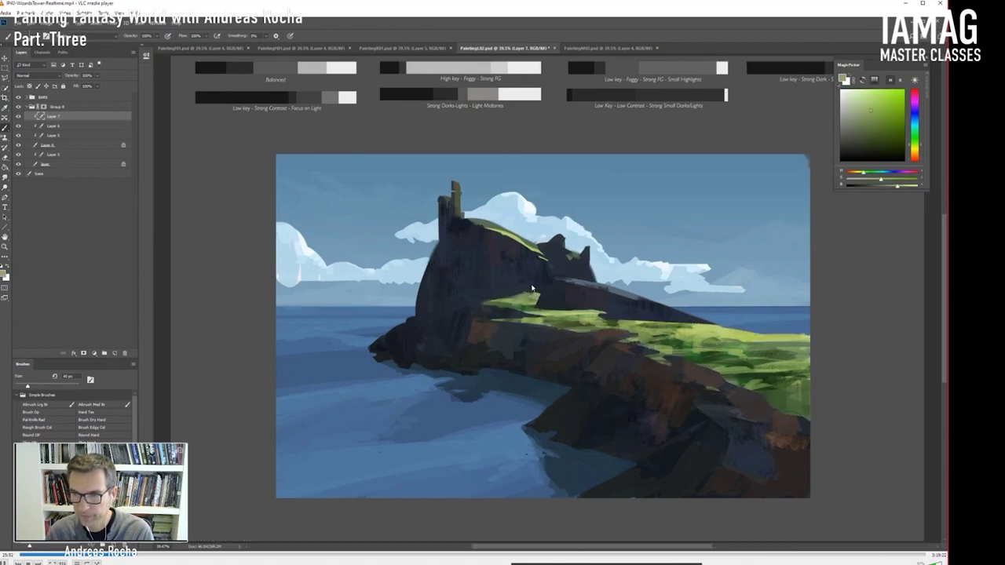
{"action": "key", "text": "Right"}
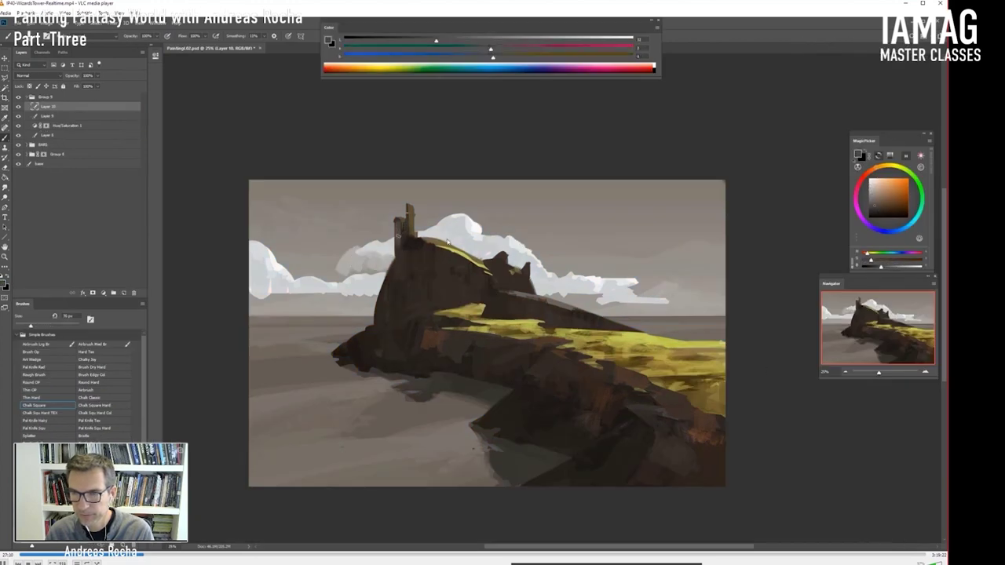
Step: Advance past the desaturation, water reflections and softened clouds to the Layer 20 stage
{"action": "key", "text": "Right"}
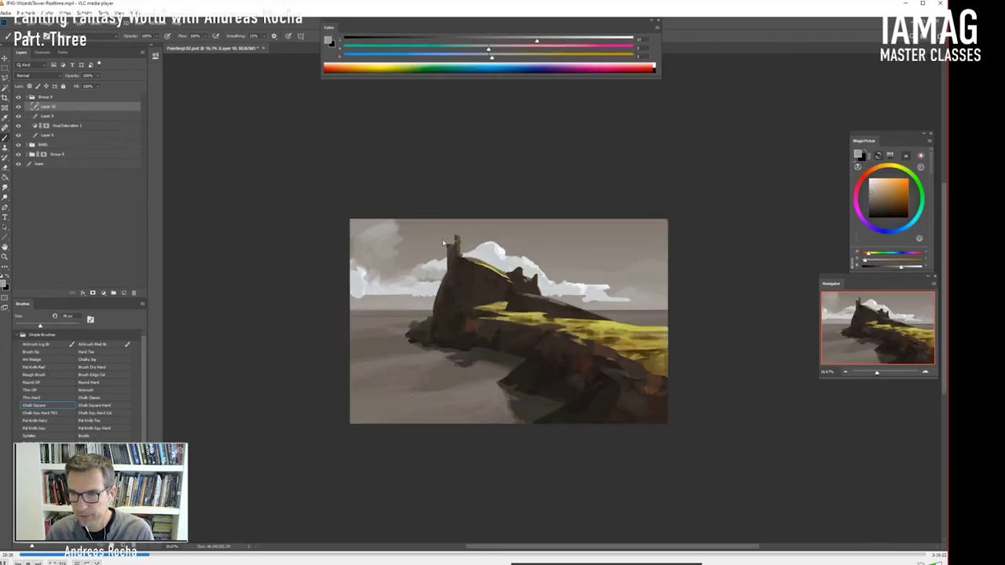
{"action": "key", "text": "Right"}
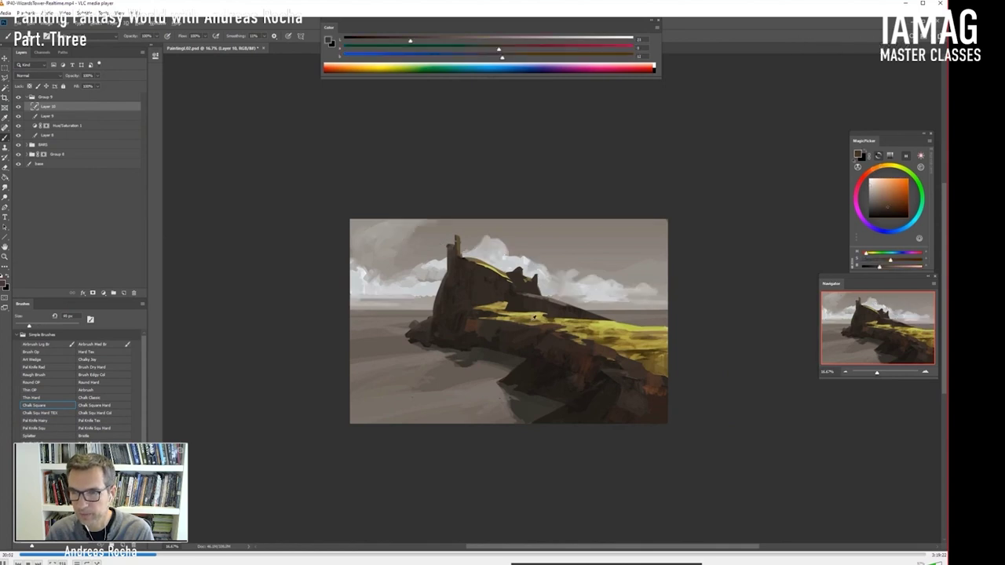
{"action": "key", "text": "Right"}
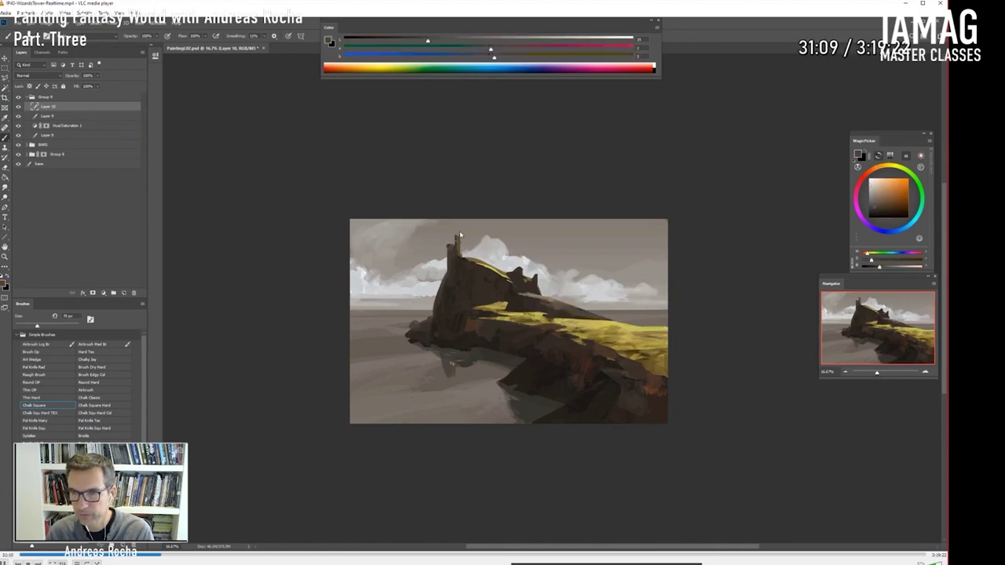
{"action": "key", "text": "Right"}
{"action": "key", "text": "Right"}
{"action": "key", "text": "Right"}
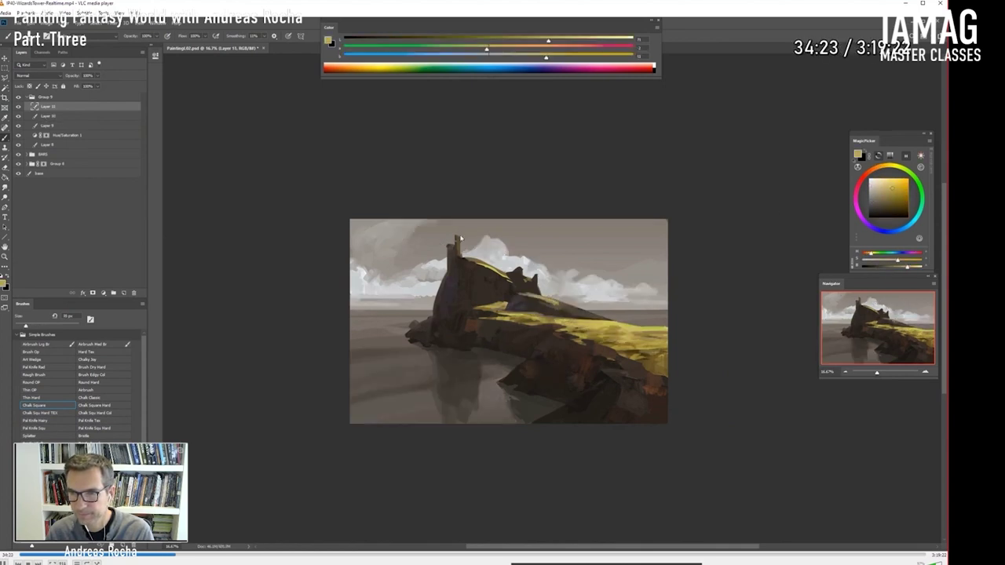
{"action": "key", "text": "Right"}
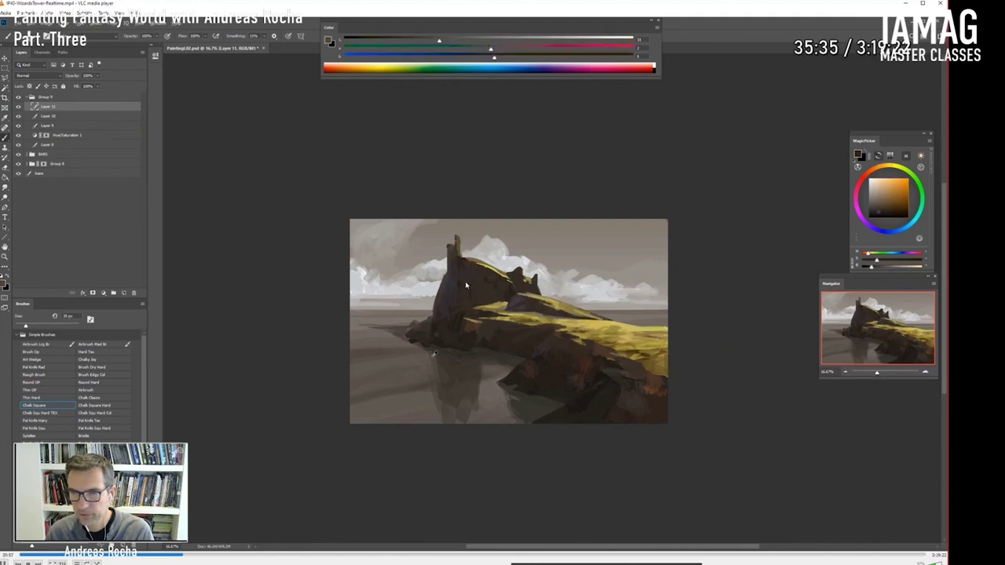
{"action": "key", "text": "Right"}
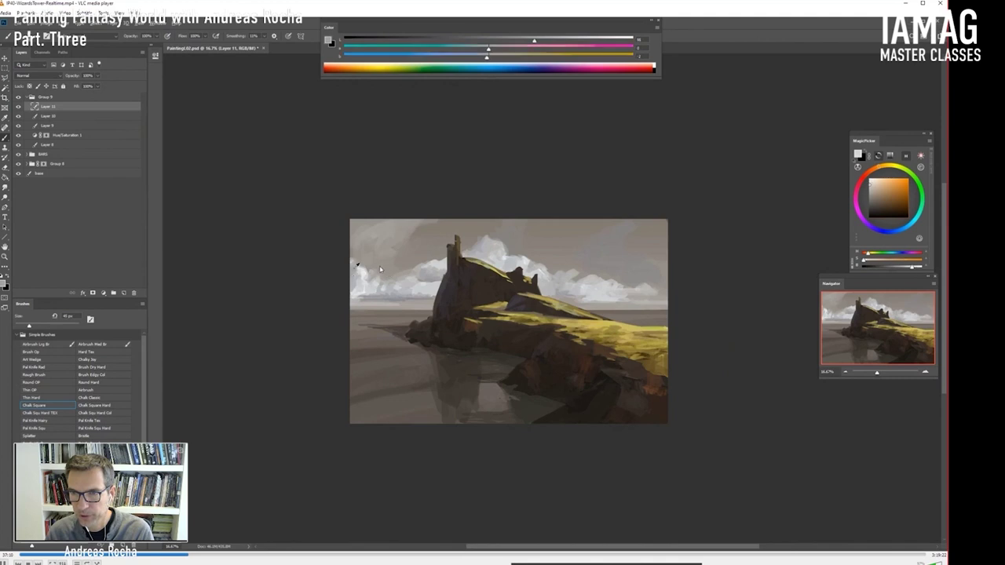
{"action": "key", "text": "Right"}
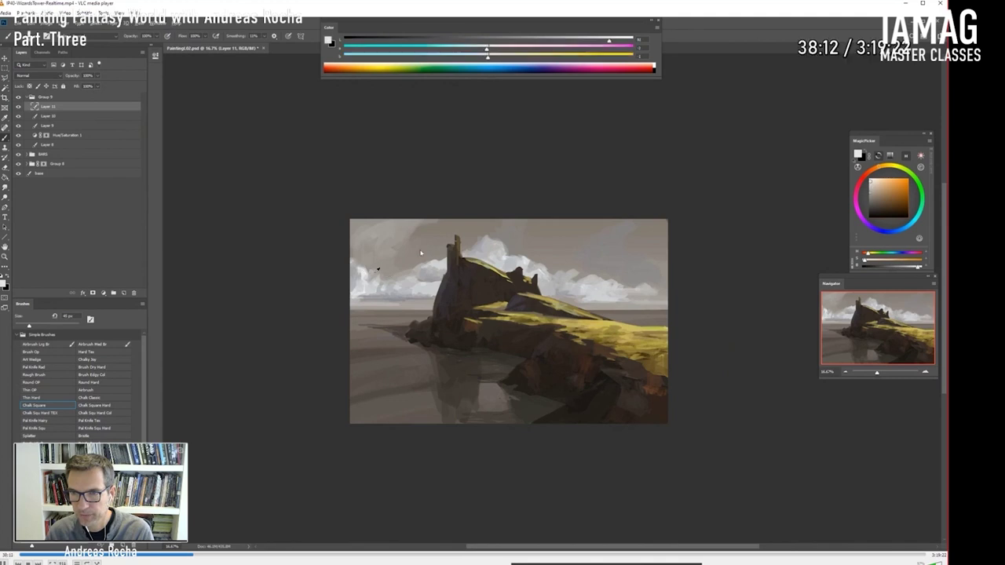
{"action": "key", "text": "Right"}
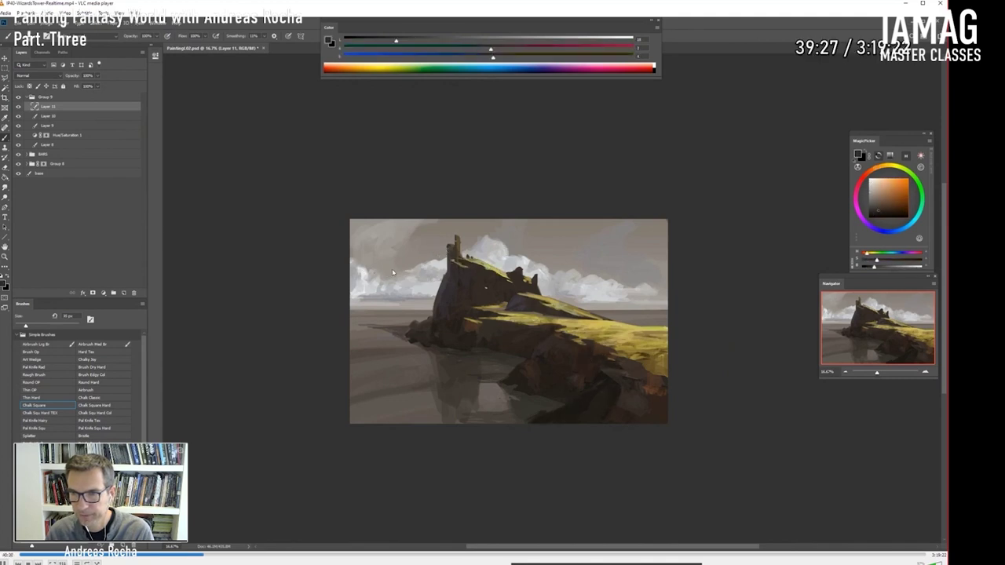
{"action": "key", "text": "Right"}
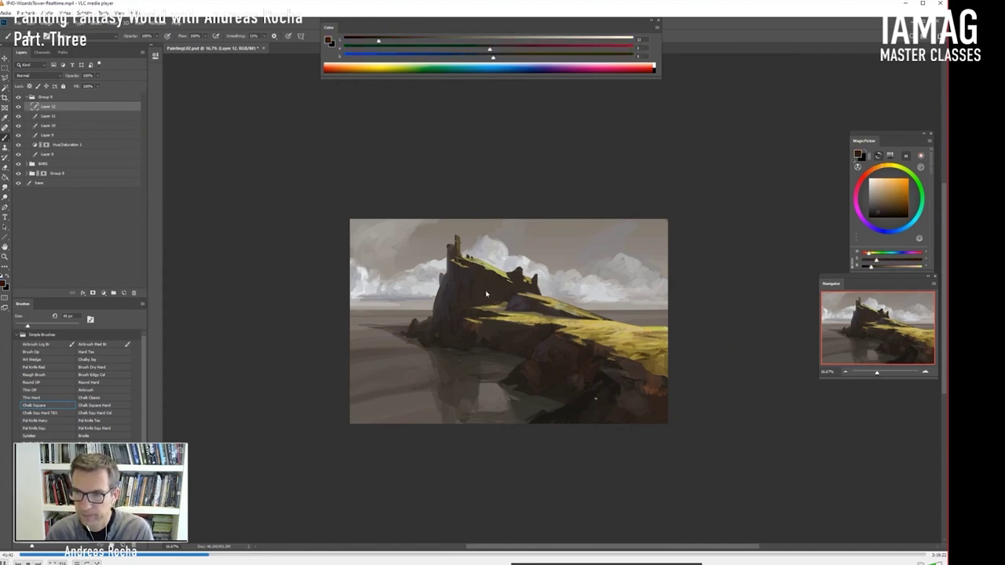
{"action": "key", "text": "ctrl+Right"}
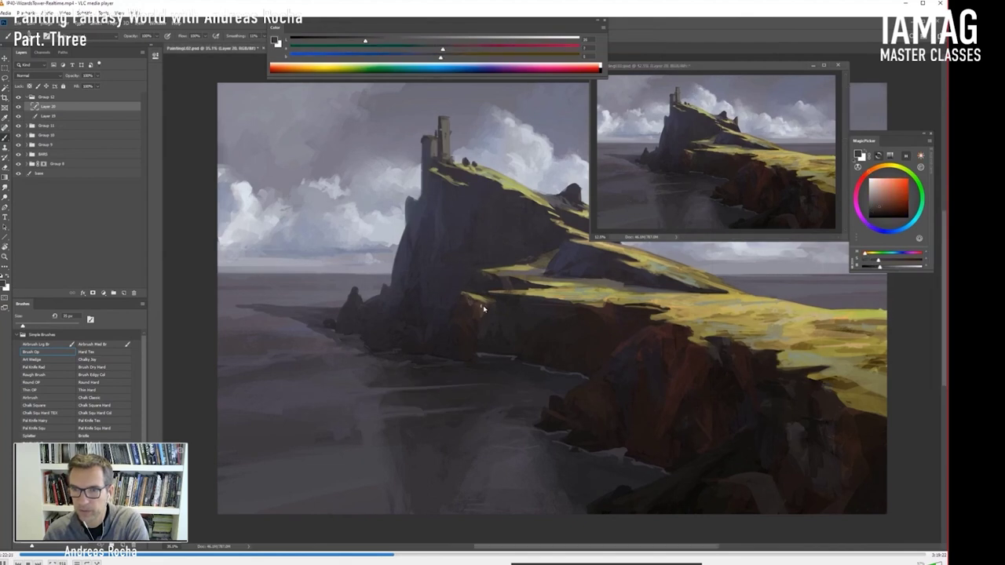
Step: Step through the taller castle, grey clouds and yellow-green grass to the blue-toned Layer 24 stage
{"action": "key", "text": "ctrl+Right"}
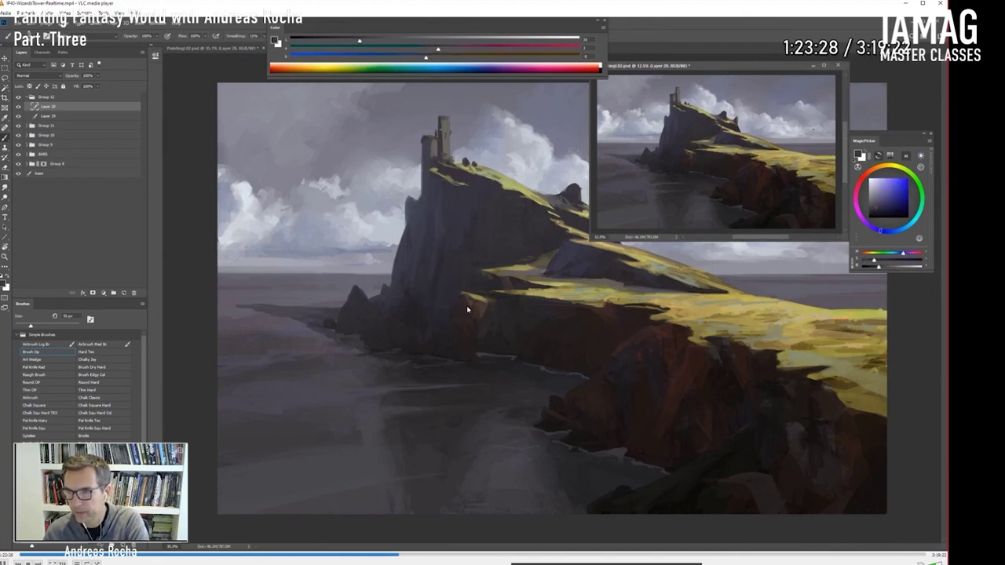
{"action": "key", "text": "ctrl+Right"}
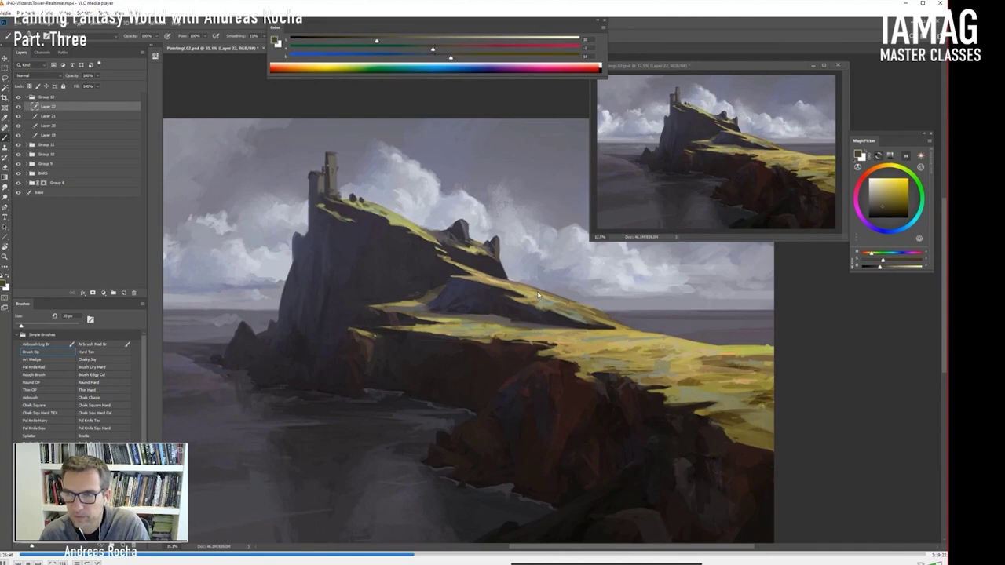
{"action": "key", "text": "ctrl+Right"}
{"action": "key", "text": "ctrl+Right"}
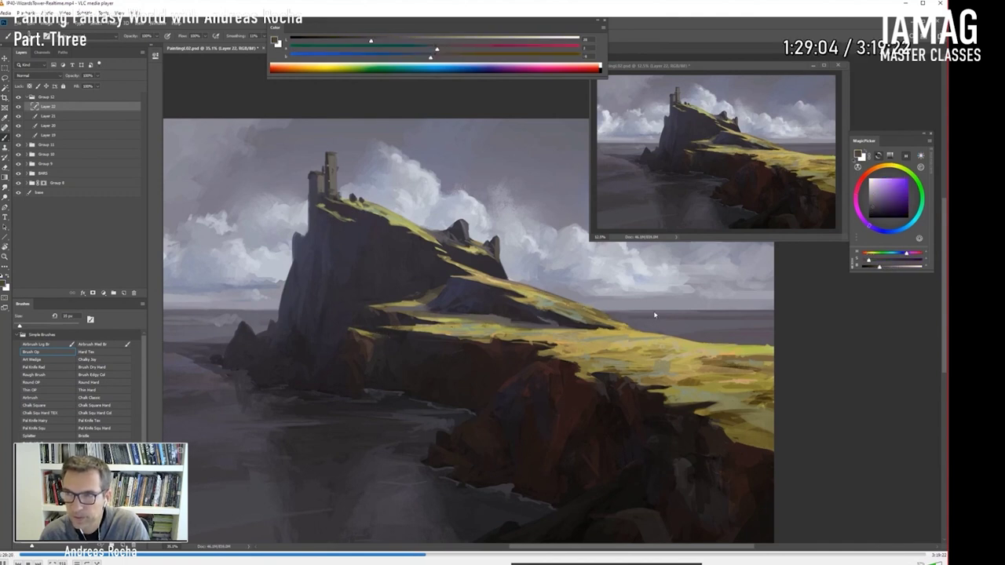
{"action": "key", "text": "ctrl+Right"}
{"action": "key", "text": "ctrl+Right"}
{"action": "key", "text": "ctrl+Right"}
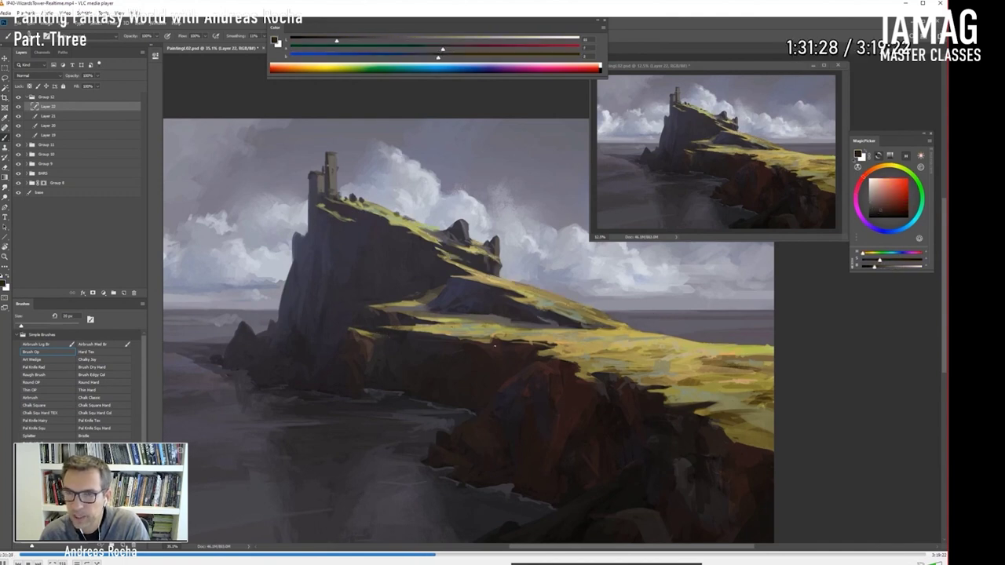
{"action": "key", "text": "ctrl+Right"}
{"action": "key", "text": "ctrl+Right"}
{"action": "key", "text": "ctrl+Right"}
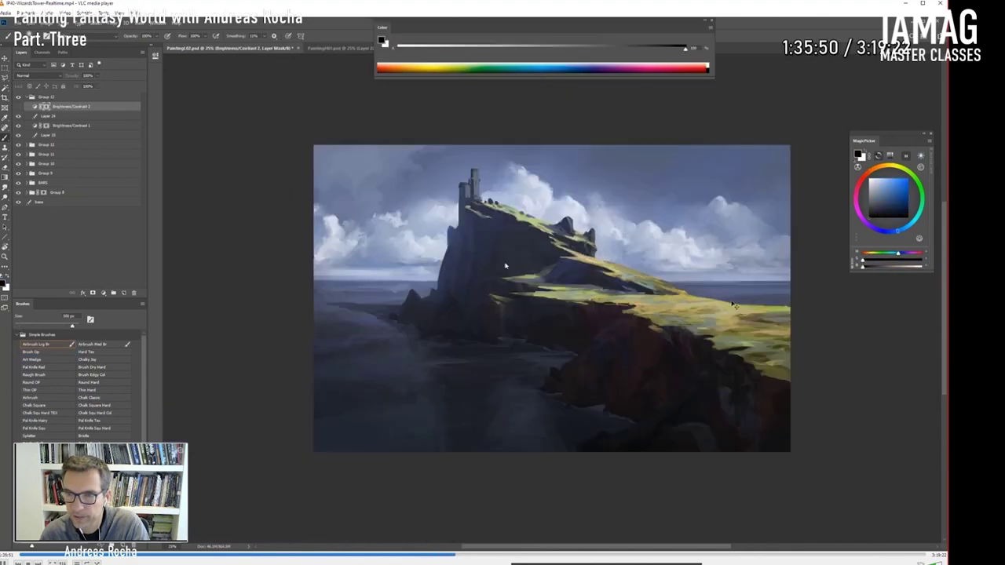
{"action": "key", "text": "ctrl+Left"}
{"action": "key", "text": "ctrl+Left"}
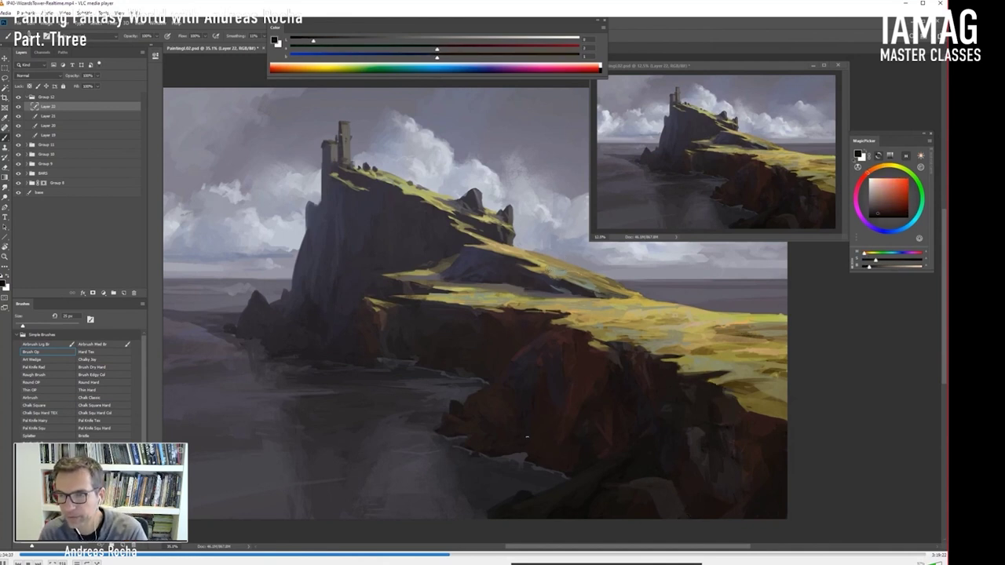
{"action": "key", "text": "Right"}
{"action": "key", "text": "Right"}
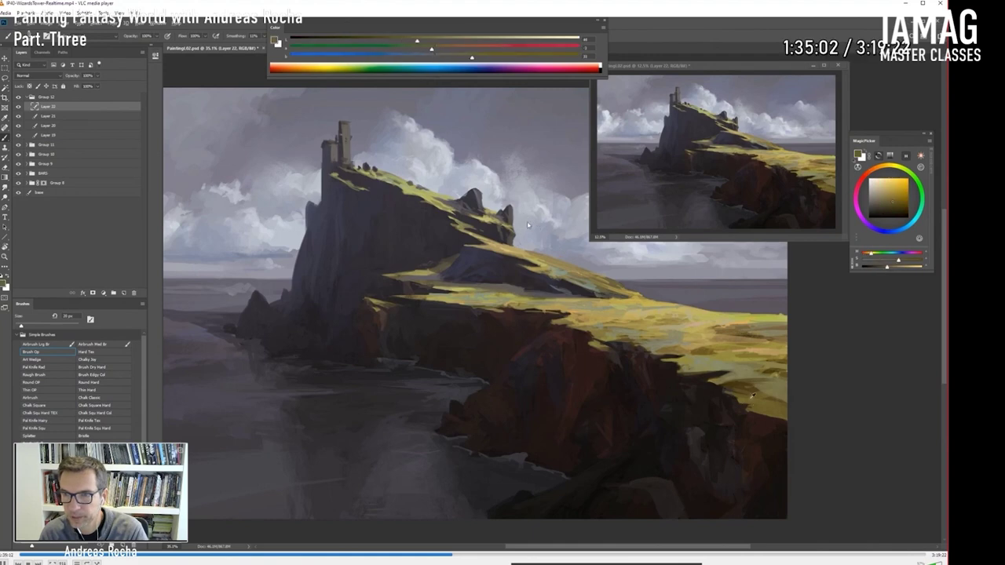
Step: Step back and forth around the Brightness/Contrast blue cooling and the castle tower detailing
{"action": "key", "text": "Right"}
{"action": "key", "text": "Right"}
{"action": "key", "text": "Right"}
{"action": "key", "text": "Right"}
{"action": "key", "text": "Right"}
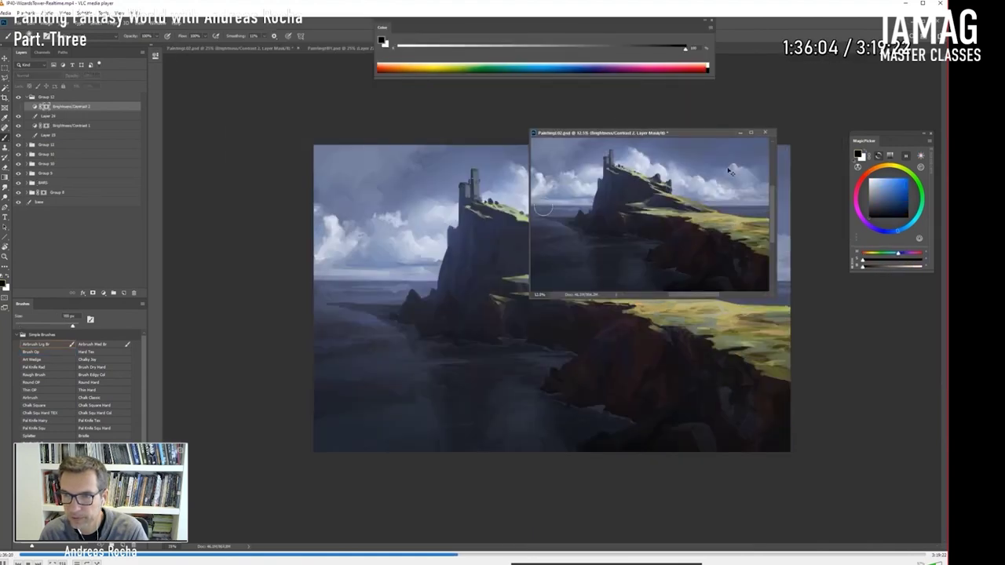
{"action": "key", "text": "Right"}
{"action": "key", "text": "Left"}
{"action": "key", "text": "Left"}
{"action": "key", "text": "Left"}
{"action": "key", "text": "Left"}
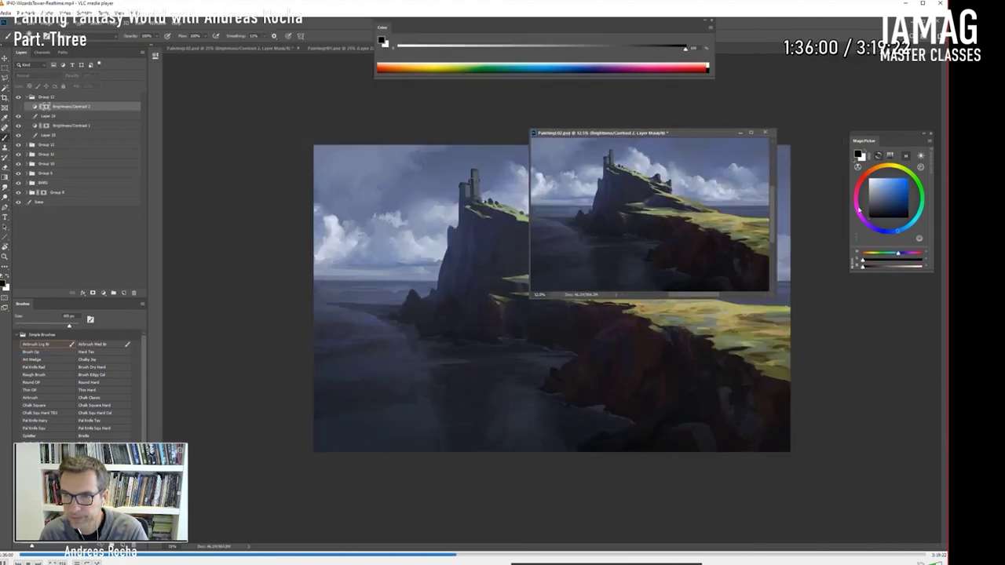
{"action": "key", "text": "Left"}
{"action": "key", "text": "Left"}
{"action": "key", "text": "Right"}
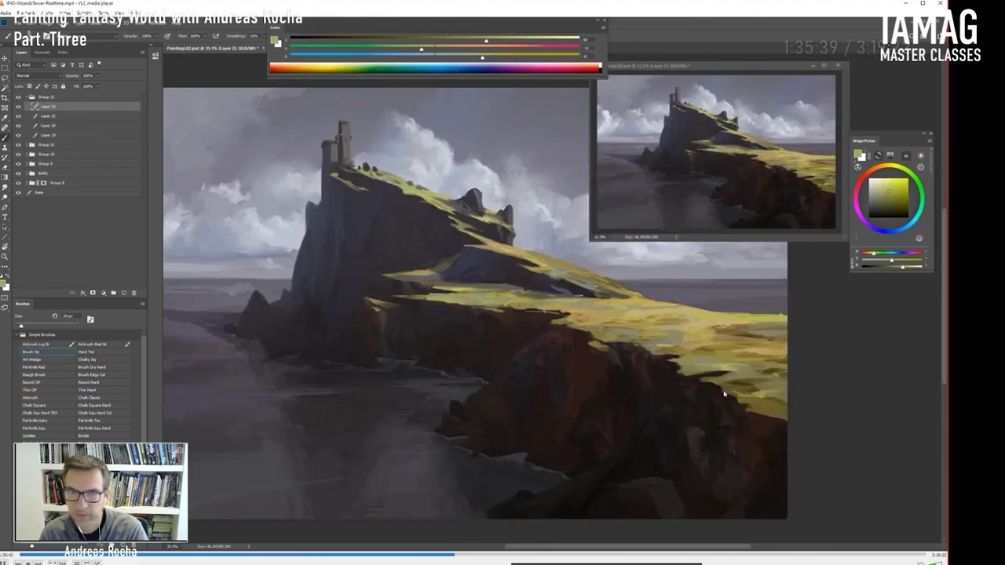
{"action": "key", "text": "Right"}
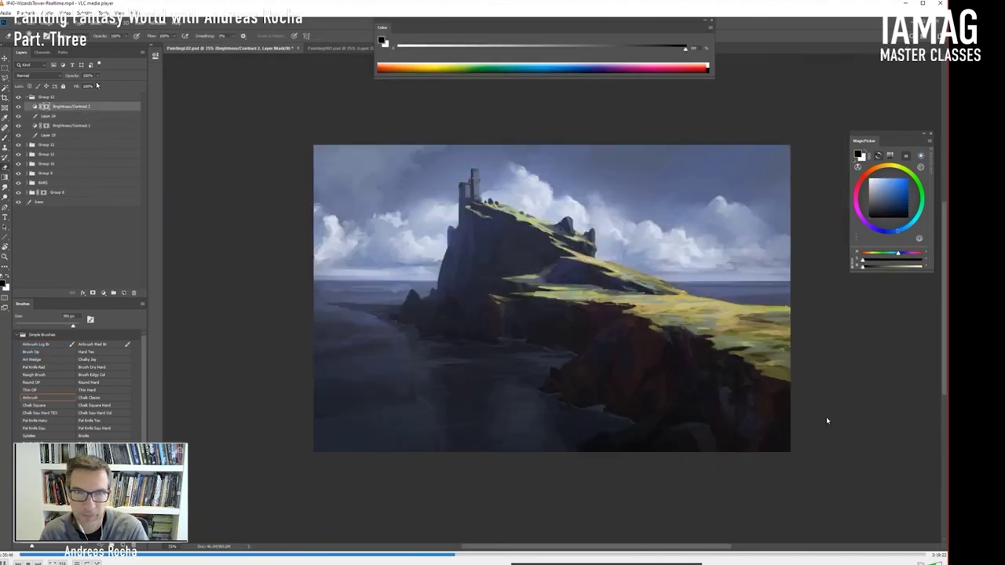
{"action": "key", "text": "Right"}
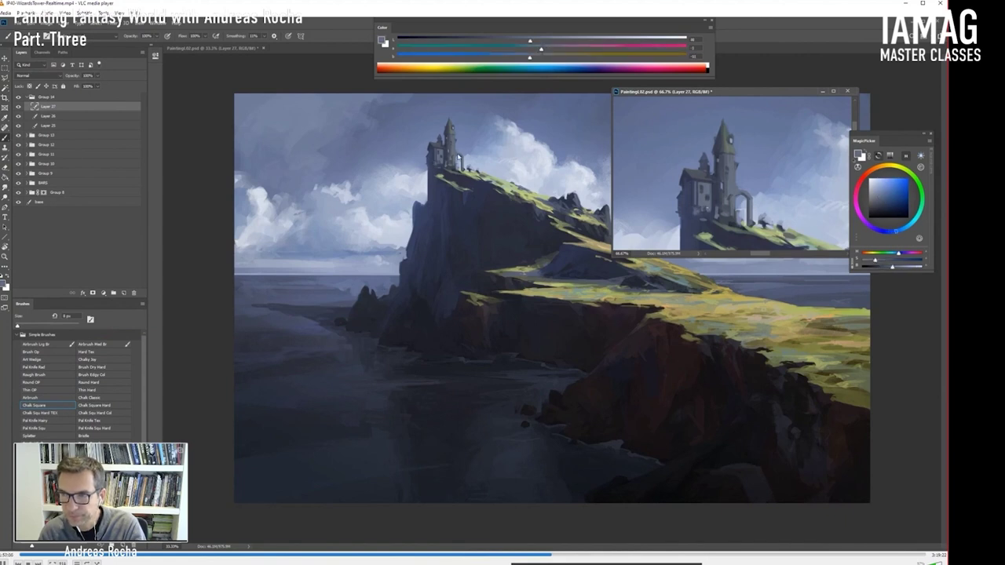
Step: Advance through the broken yellow-green and bluish plateau grass strokes on Layers 28–30
{"action": "key", "text": "Right"}
{"action": "key", "text": "Right"}
{"action": "key", "text": "Right"}
{"action": "key", "text": "Right"}
{"action": "key", "text": "Right"}
{"action": "key", "text": "Right"}
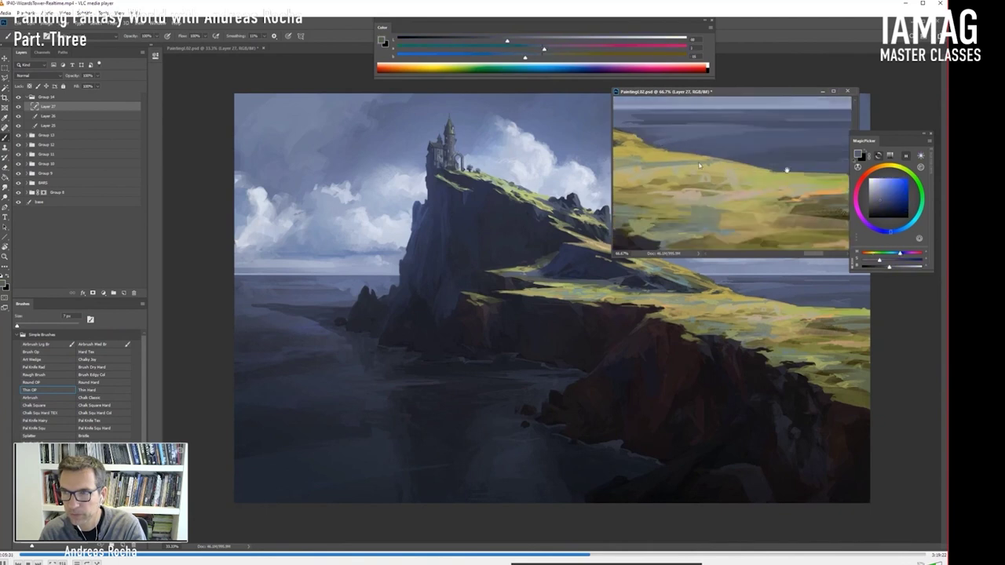
{"action": "key", "text": "Right"}
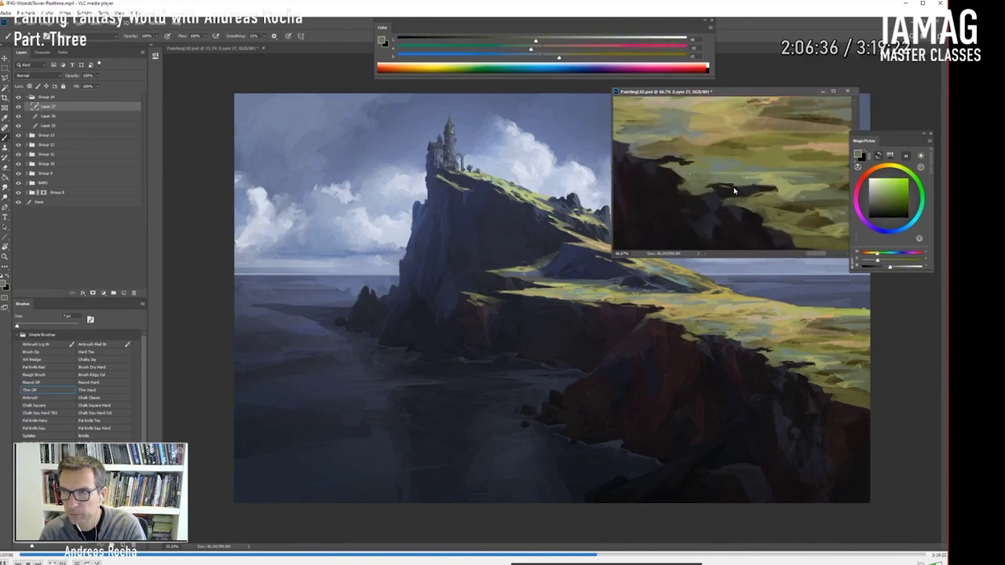
{"action": "key", "text": "Right"}
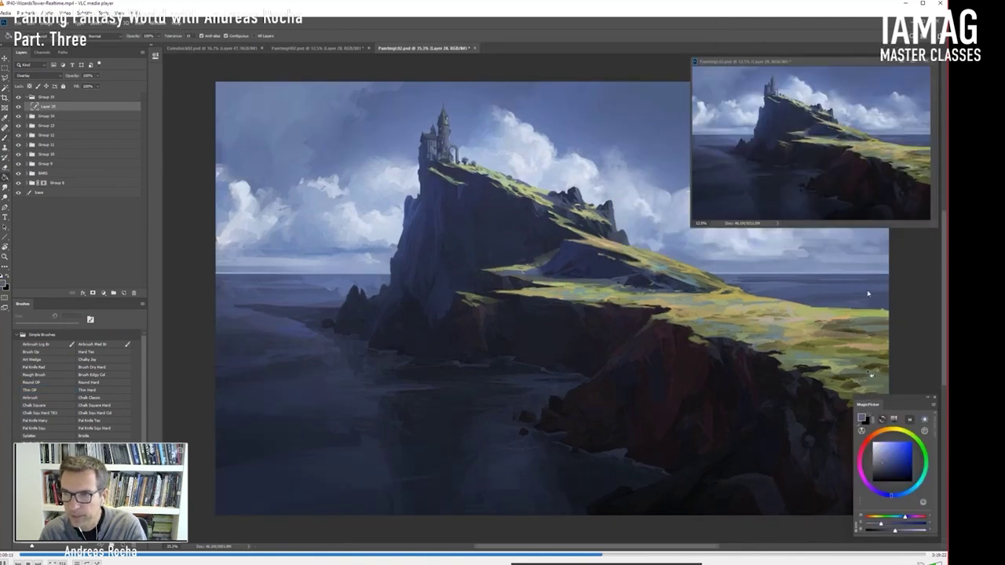
{"action": "key", "text": "Right"}
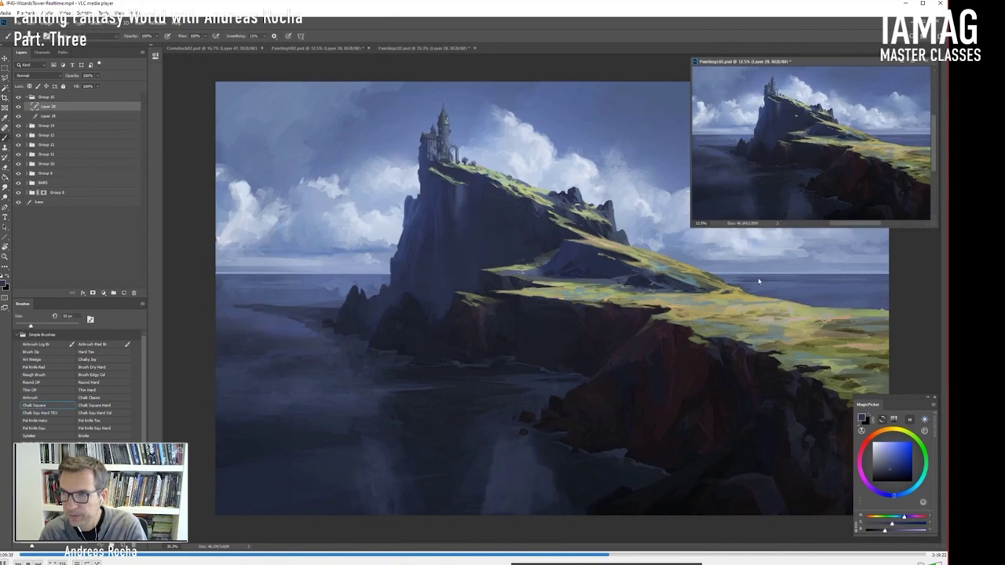
{"action": "key", "text": "Right"}
{"action": "key", "text": "Right"}
{"action": "key", "text": "Right"}
{"action": "key", "text": "Right"}
{"action": "key", "text": "Right"}
{"action": "key", "text": "Right"}
{"action": "key", "text": "Right"}
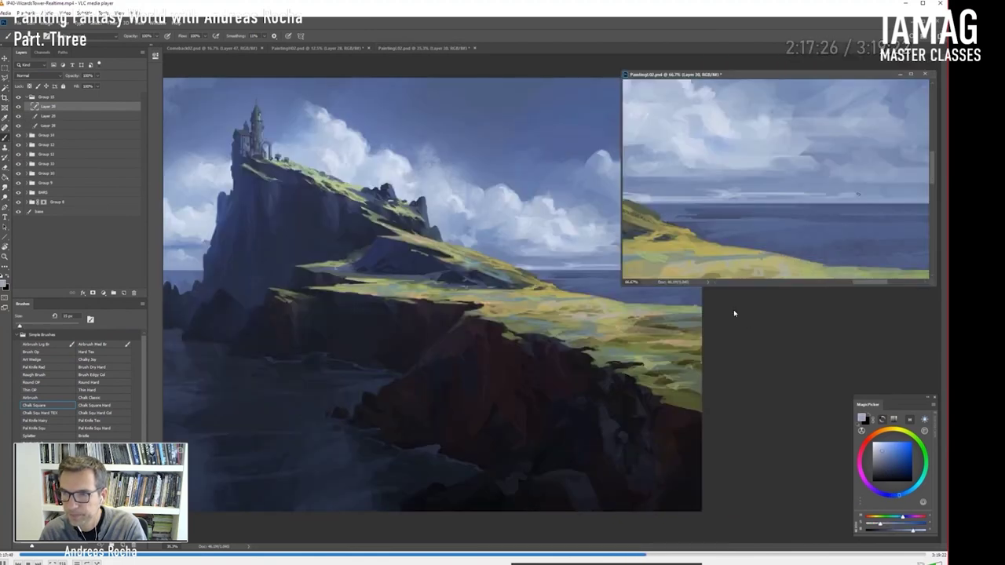
{"action": "key", "text": "Right"}
{"action": "key", "text": "Right"}
{"action": "key", "text": "Right"}
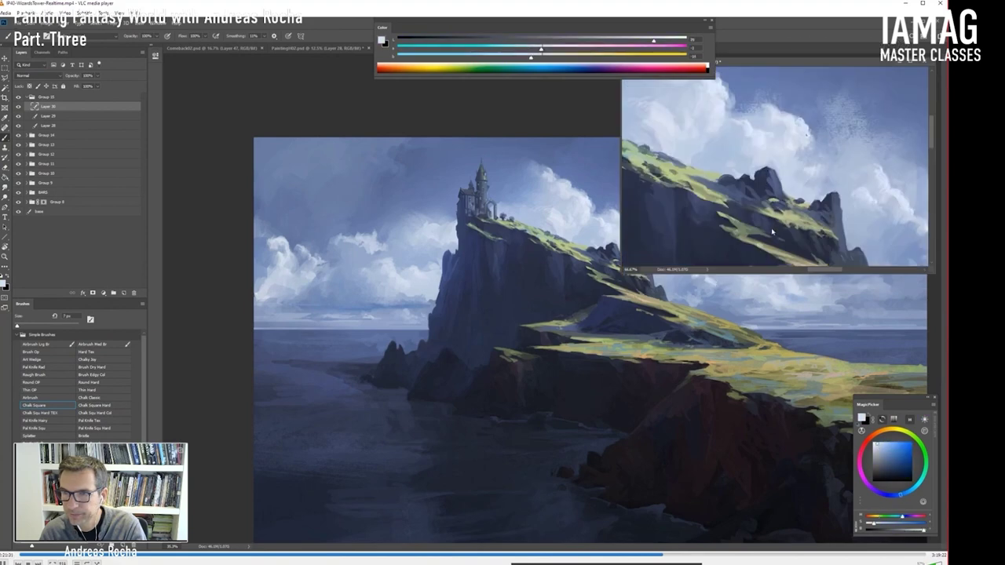
Step: Advance through the finer grass and cliff-face texturing on Layers 31–33
{"action": "key", "text": "Right"}
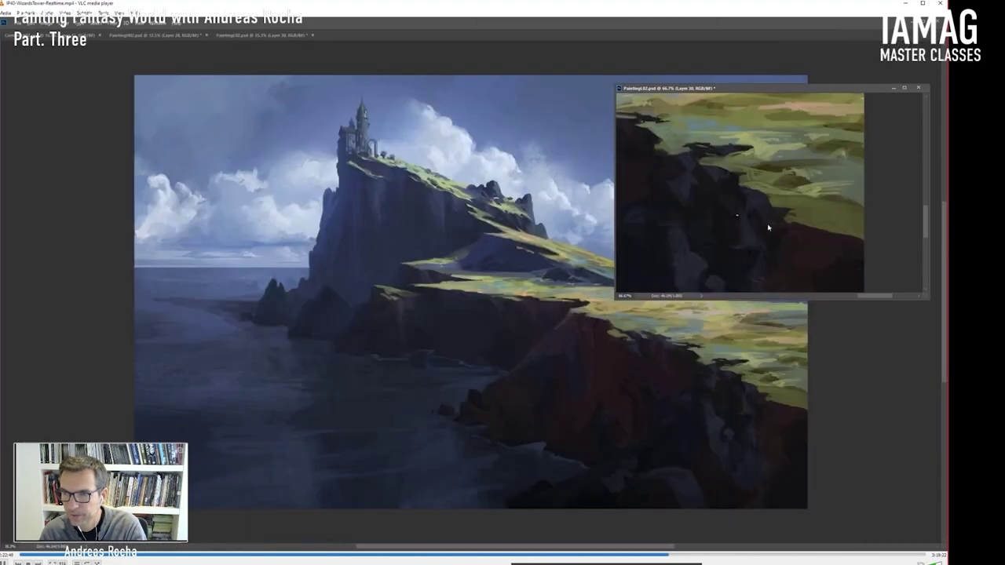
{"action": "key", "text": "Right"}
{"action": "key", "text": "Right"}
{"action": "key", "text": "Right"}
{"action": "key", "text": "Right"}
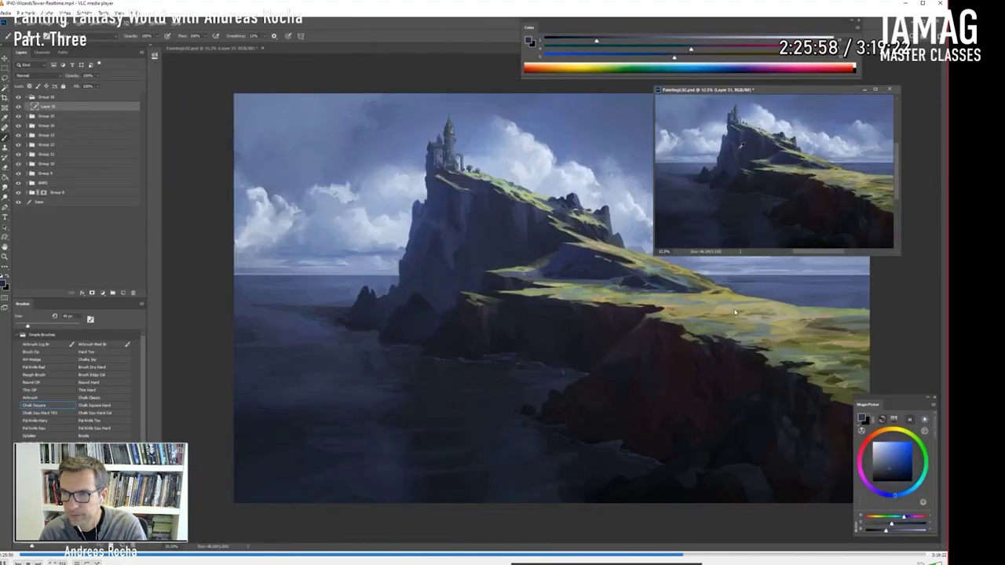
{"action": "key", "text": "Right"}
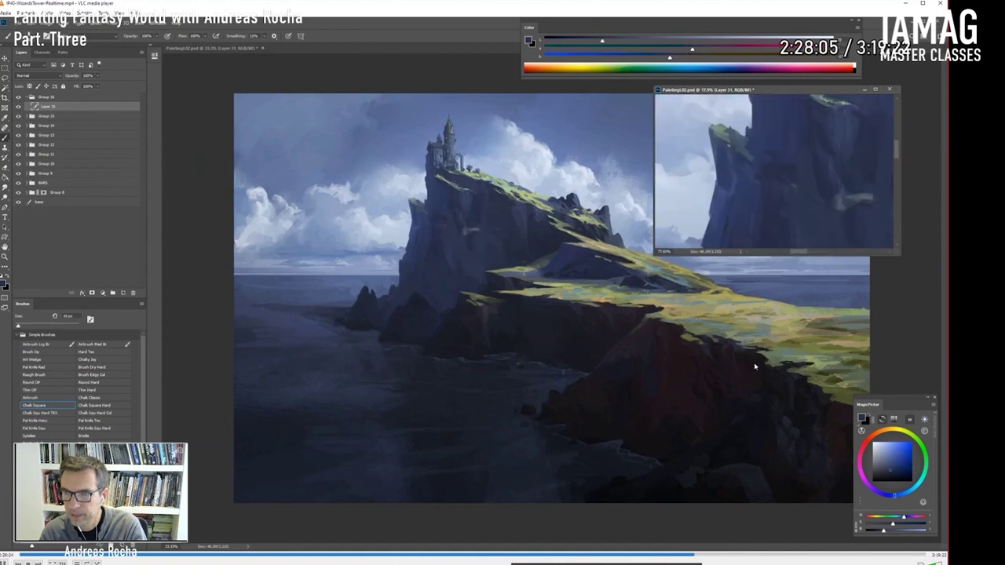
{"action": "key", "text": "Right"}
{"action": "key", "text": "Right"}
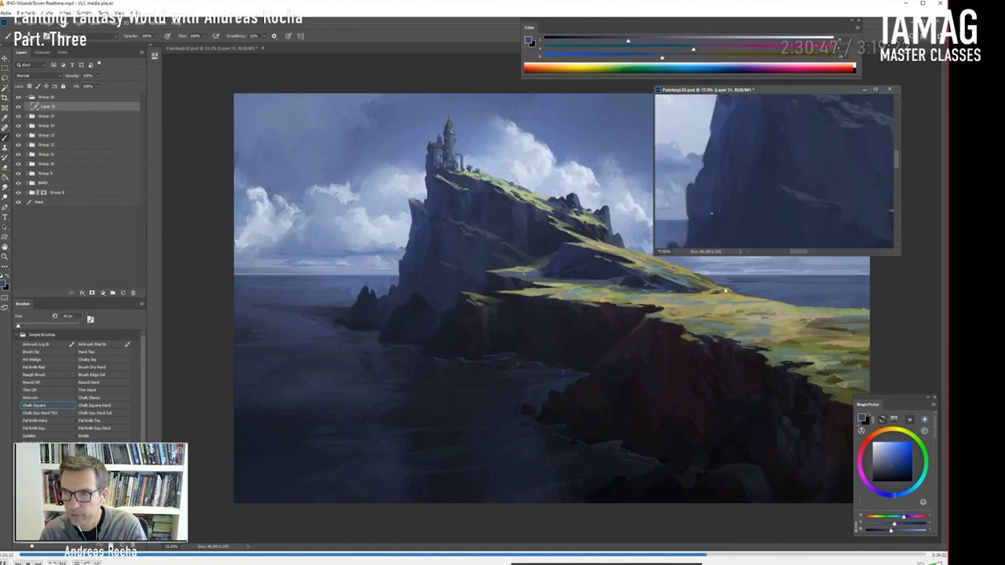
{"action": "key", "text": "Right"}
{"action": "key", "text": "Right"}
{"action": "key", "text": "Right"}
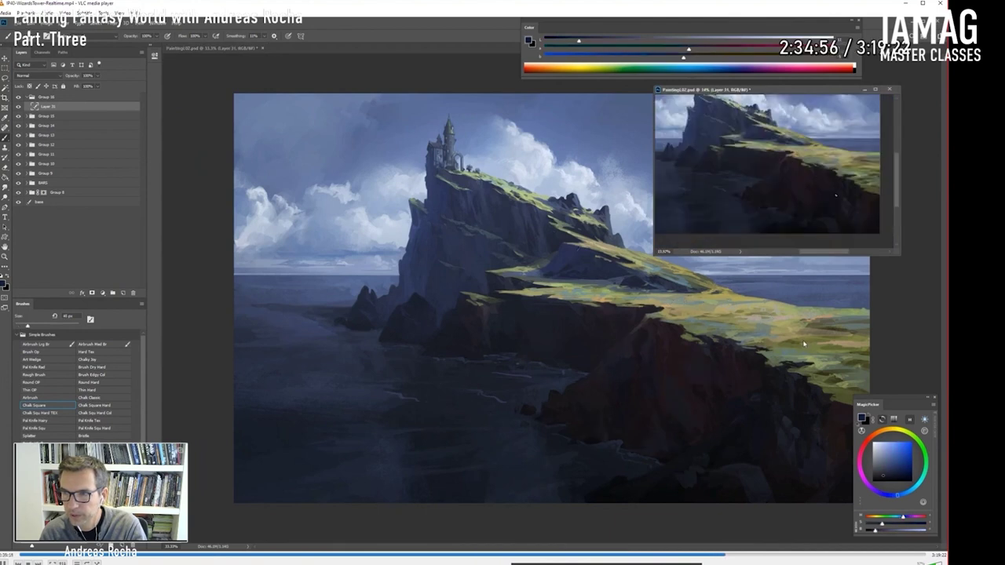
{"action": "key", "text": "Right"}
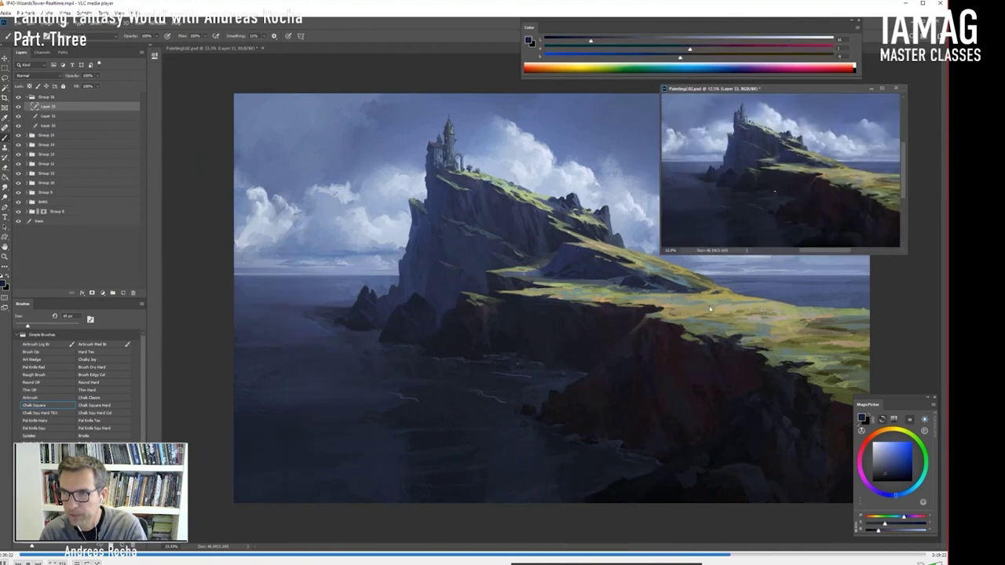
{"action": "key", "text": "Right"}
{"action": "key", "text": "Right"}
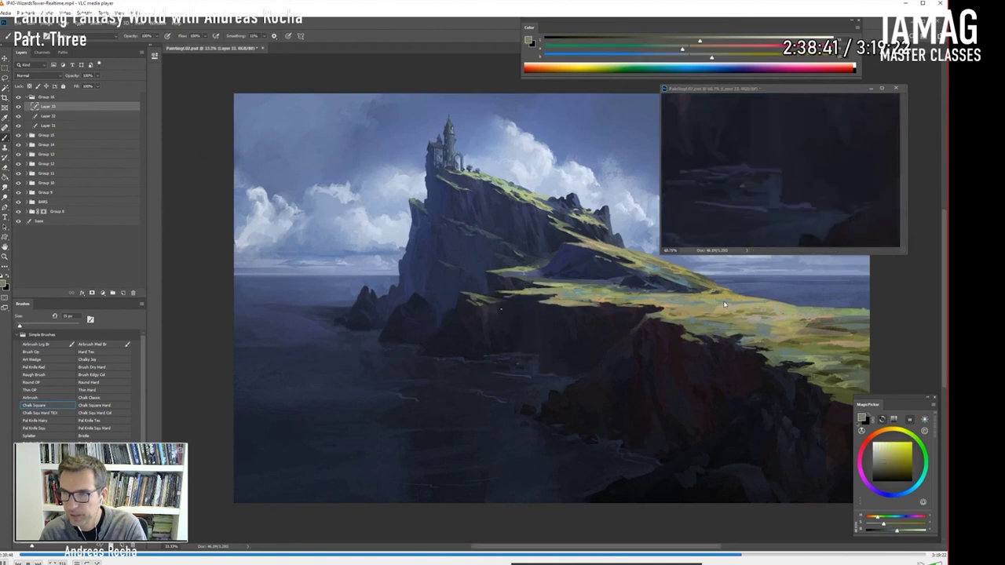
{"action": "key", "text": "Right"}
{"action": "key", "text": "Right"}
{"action": "key", "text": "Right"}
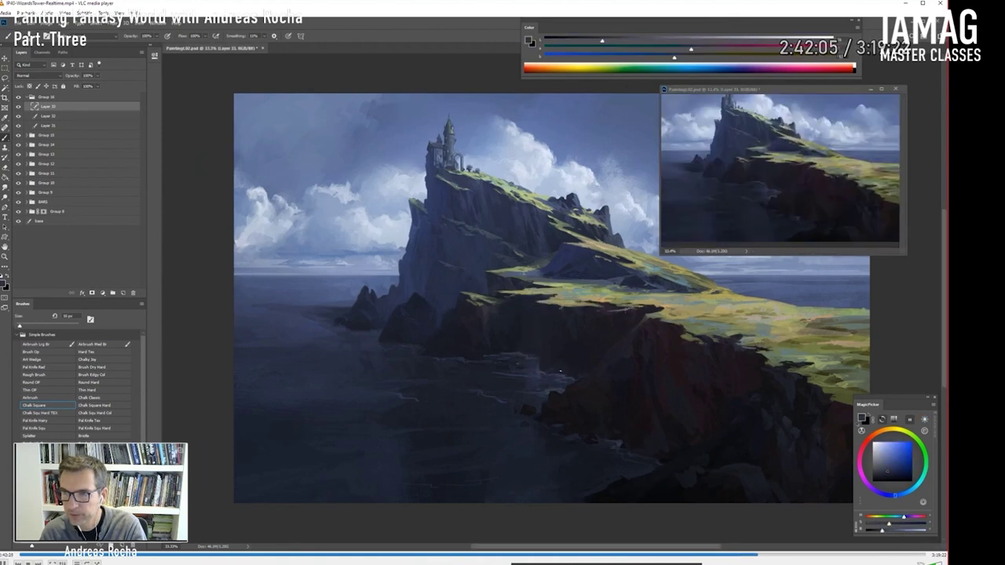
Step: Advance through the right-side cloud bank and darkened sea to the signed painting
{"action": "key", "text": "Right"}
{"action": "key", "text": "Right"}
{"action": "key", "text": "Right"}
{"action": "key", "text": "Right"}
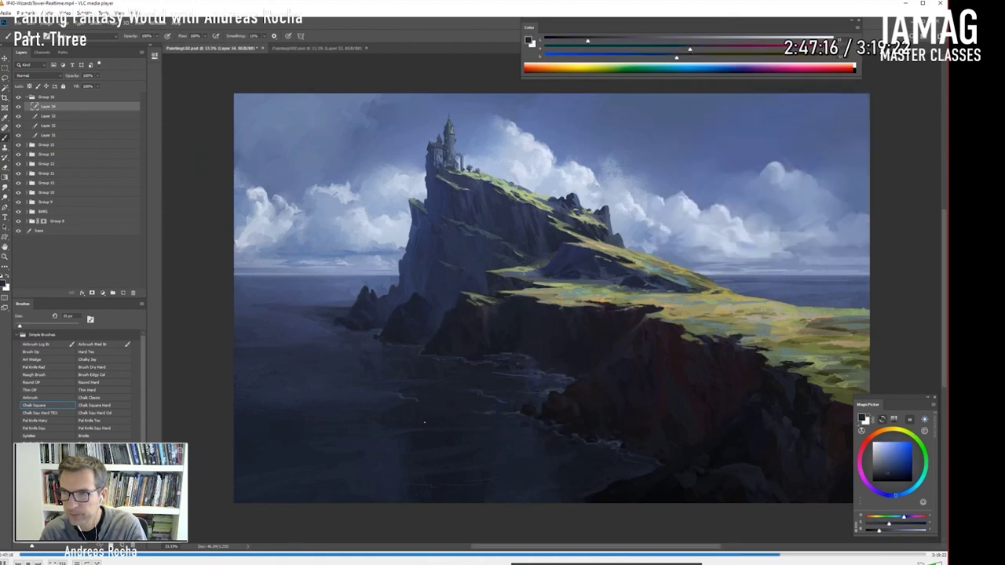
{"action": "key", "text": "Right"}
{"action": "key", "text": "Right"}
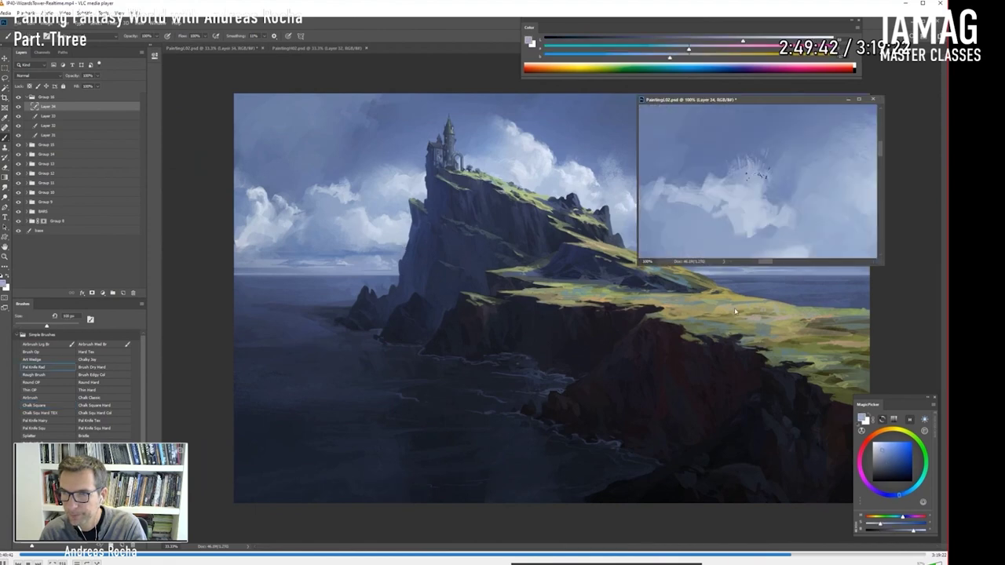
{"action": "key", "text": "Right"}
{"action": "key", "text": "Right"}
{"action": "key", "text": "Right"}
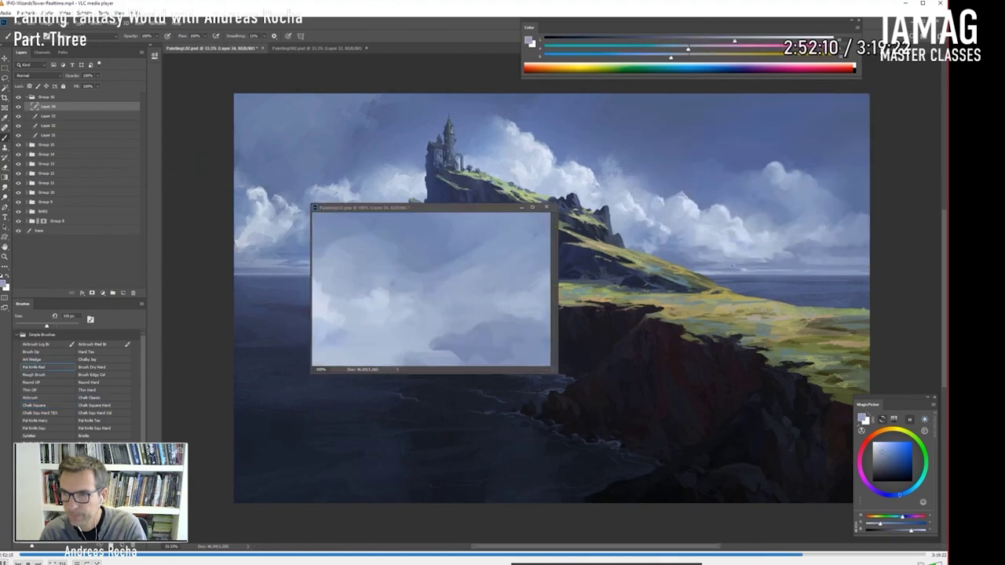
{"action": "key", "text": "Right"}
{"action": "key", "text": "Right"}
{"action": "key", "text": "Right"}
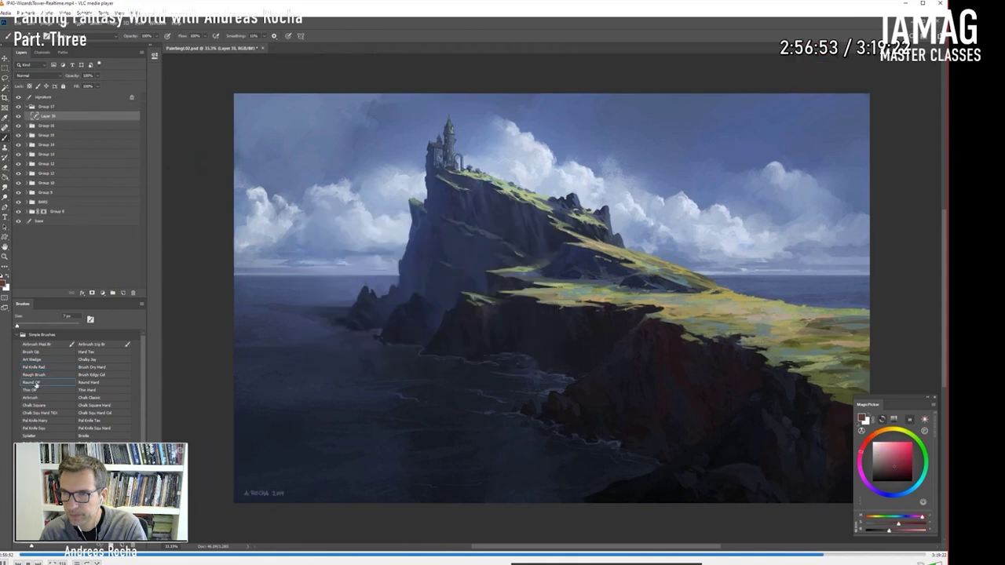
{"action": "key", "text": "Right"}
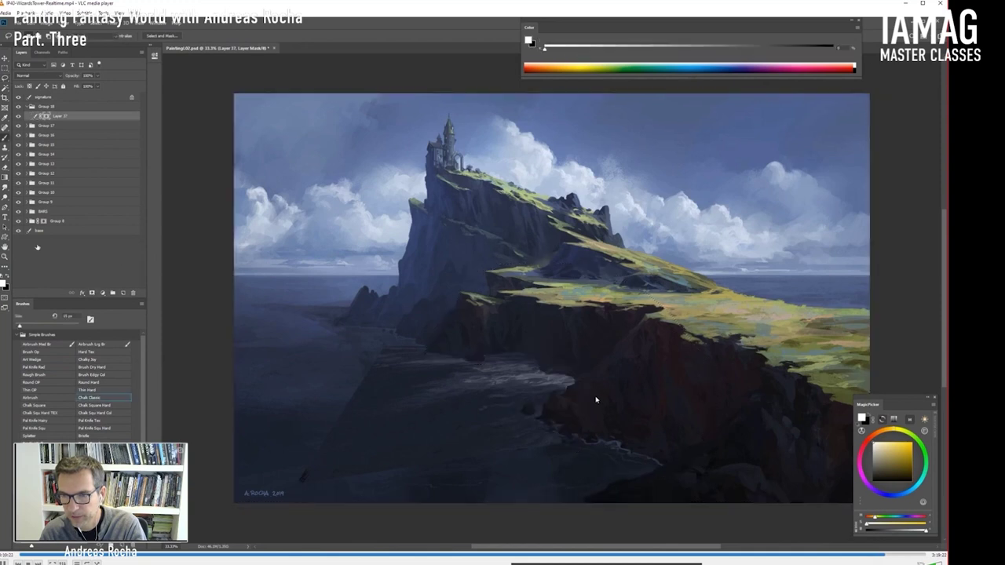
Step: Advance through blending the grass photo into the plateau on Layers 38–40
{"action": "key", "text": "Right"}
{"action": "key", "text": "Right"}
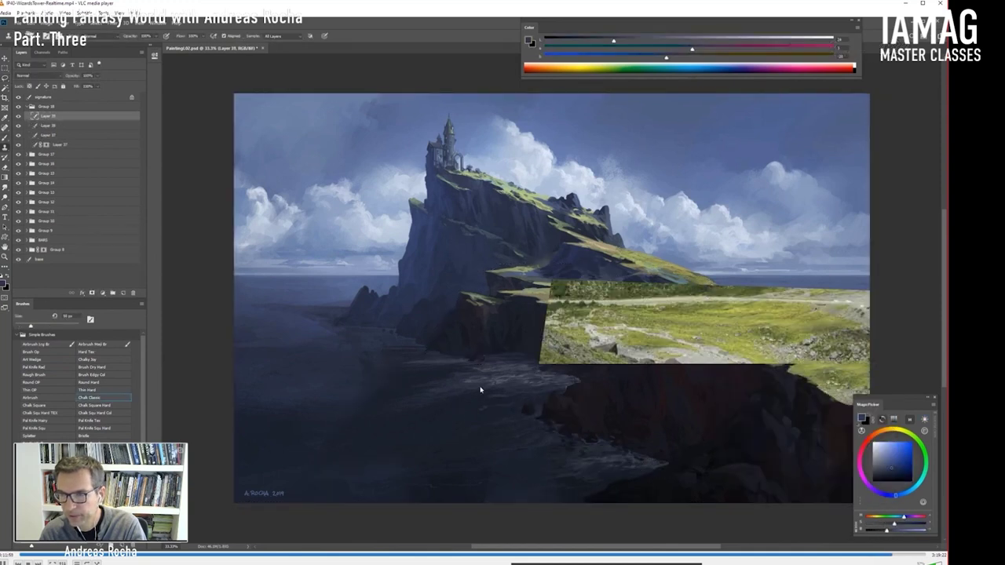
{"action": "key", "text": "Right"}
{"action": "key", "text": "Right"}
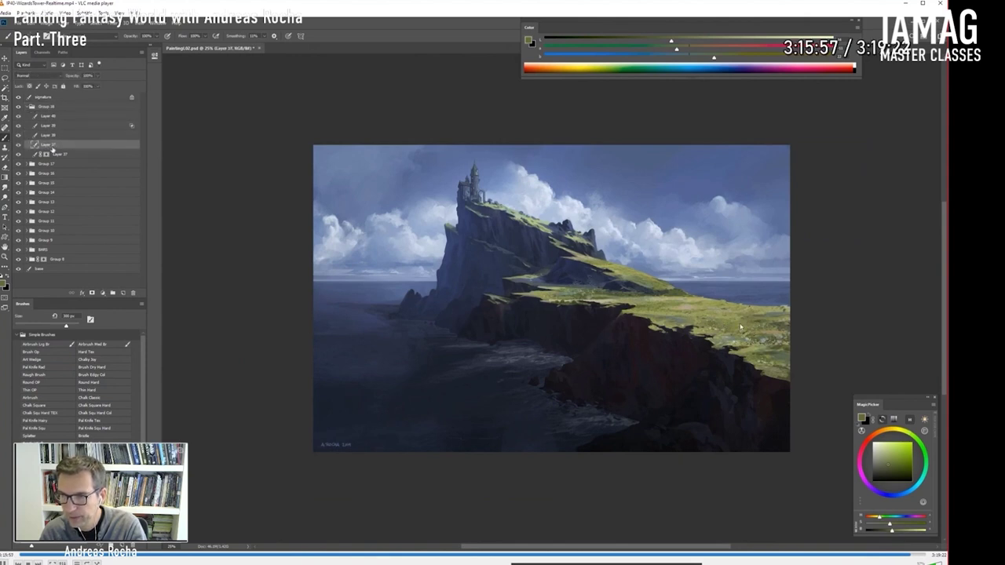
Step: Advance through the Lighten-mode surf and foam touch-ups on Layer 41 to the session's end
{"action": "key", "text": "Right"}
{"action": "key", "text": "Right"}
{"action": "key", "text": "Right"}
{"action": "key", "text": "Right"}
{"action": "key", "text": "Right"}
{"action": "key", "text": "Right"}
{"action": "key", "text": "Right"}
{"action": "key", "text": "Right"}
{"action": "key", "text": "Right"}
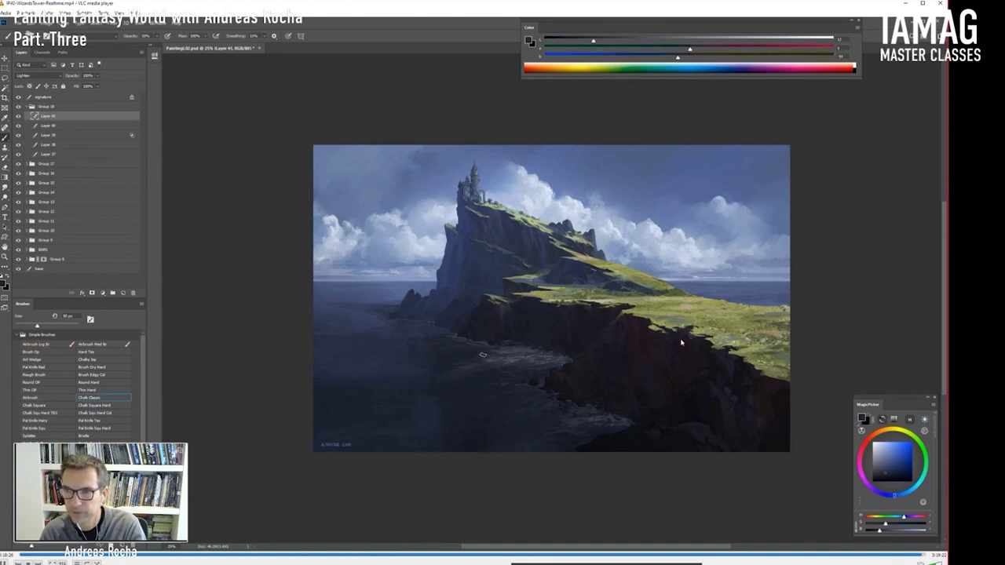
{"action": "key", "text": "Right"}
{"action": "key", "text": "Right"}
{"action": "key", "text": "Right"}
{"action": "key", "text": "Right"}
{"action": "key", "text": "Right"}
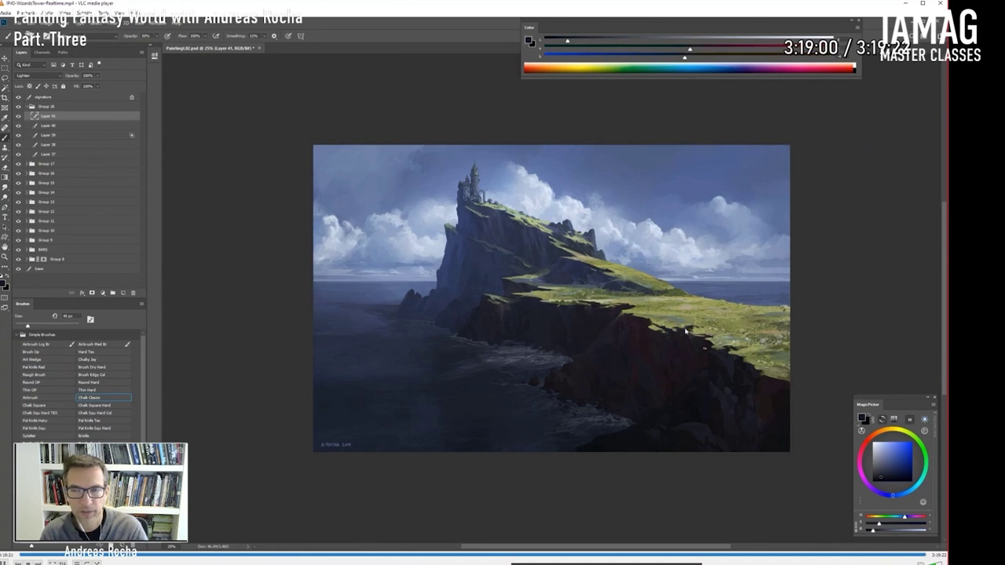